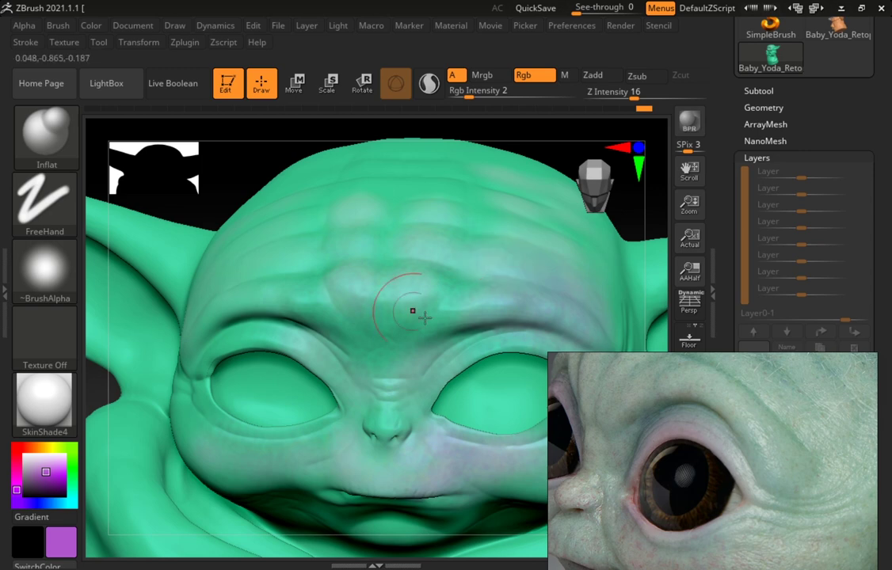
Step: Move the reference photo aside, collapse the Layers section and open the Mask By Cavity settings under Masking
{"action": "left_click_drag", "start_coordinate": [831, 386], "coordinate": [623, 512]}
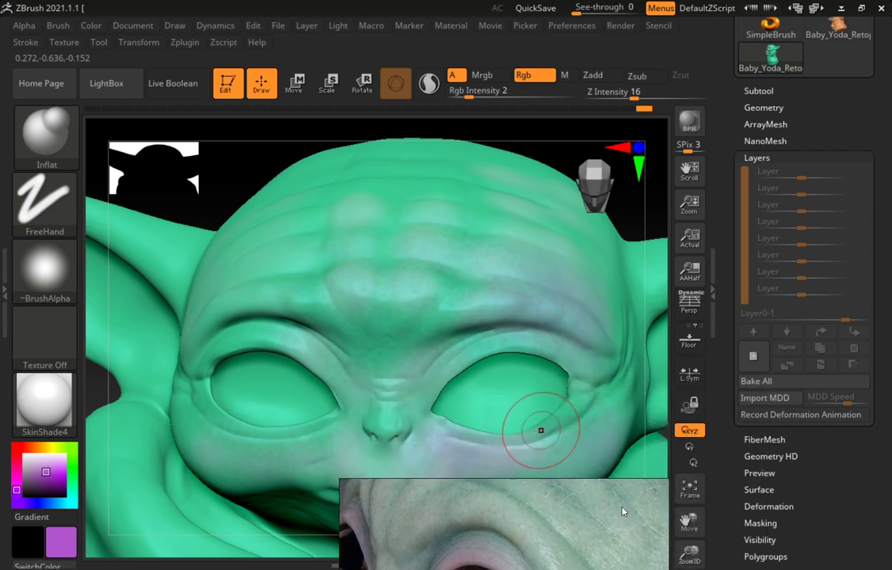
{"action": "left_click", "coordinate": [757, 158]}
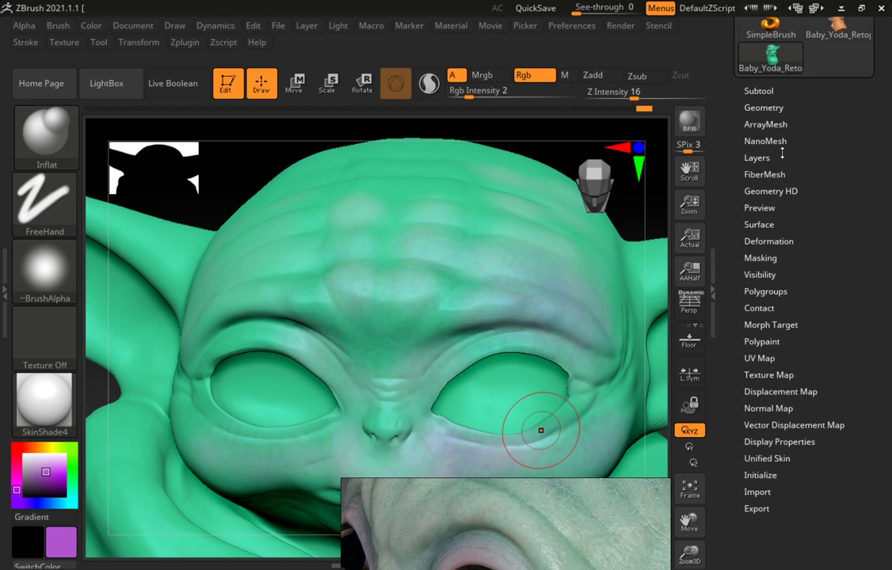
{"action": "left_click", "coordinate": [762, 259]}
{"action": "scroll", "coordinate": [727, 299], "scroll_direction": "down", "scroll_amount": 1}
{"action": "scroll", "coordinate": [727, 299], "scroll_direction": "down", "scroll_amount": 5}
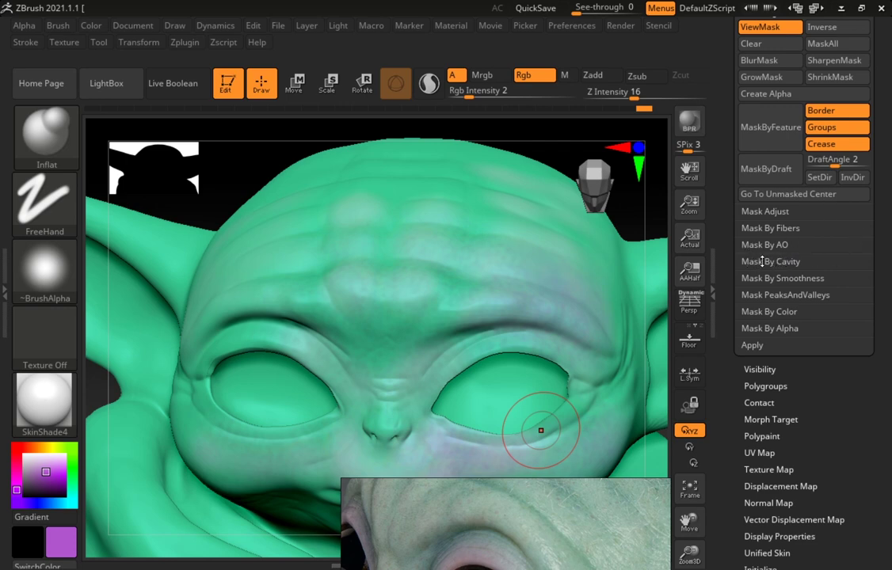
{"action": "left_click", "coordinate": [793, 261]}
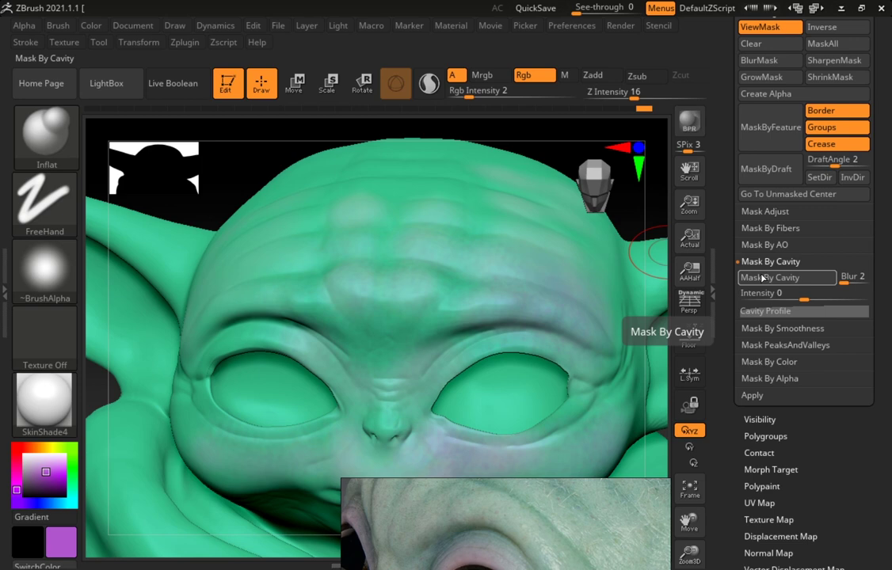
{"action": "left_click_drag", "start_coordinate": [728, 119], "coordinate": [729, 239]}
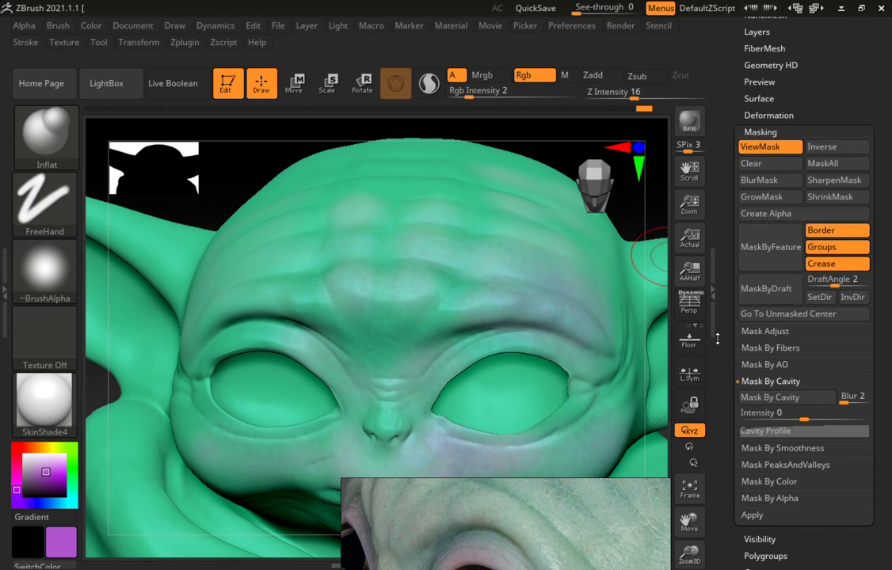
{"action": "scroll", "coordinate": [718, 338], "scroll_direction": "down", "scroll_amount": 3}
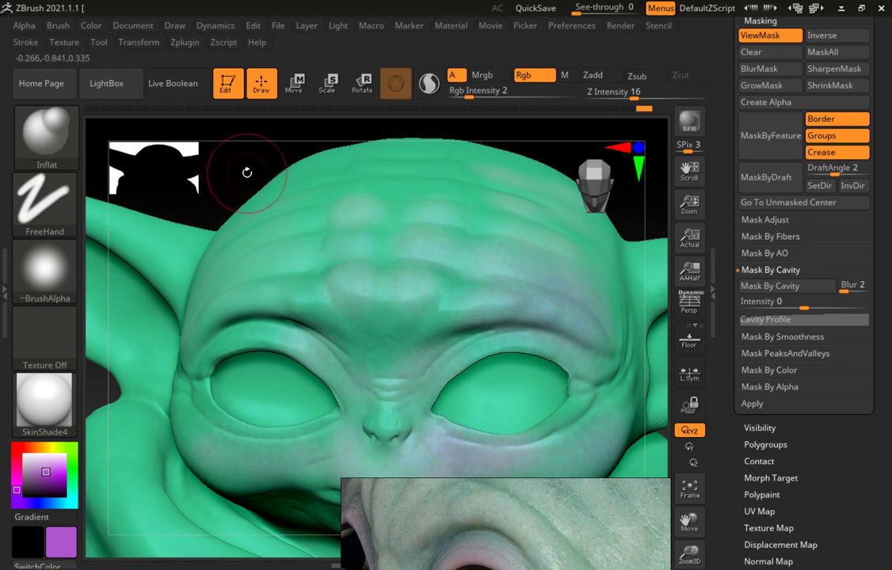
Step: Invert the mask over the whole head and clear it again
{"action": "key", "text": "ctrl"}
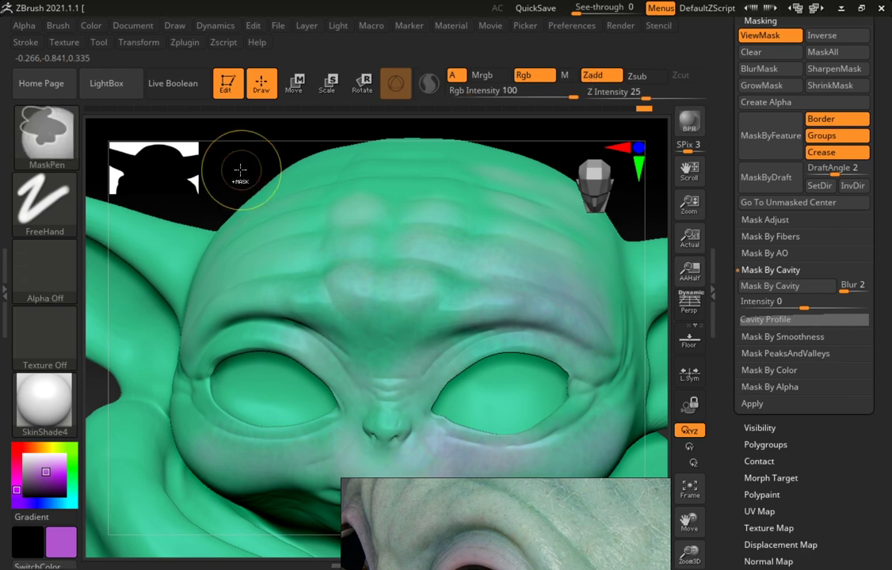
{"action": "left_click", "coordinate": [242, 170], "text": "ctrl"}
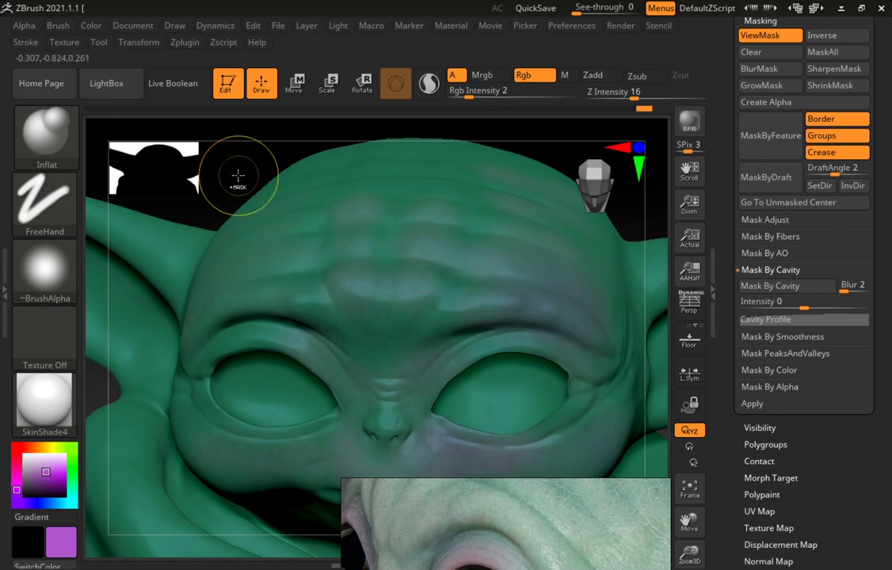
{"action": "left_click_drag", "start_coordinate": [239, 173], "coordinate": [241, 174], "text": "ctrl"}
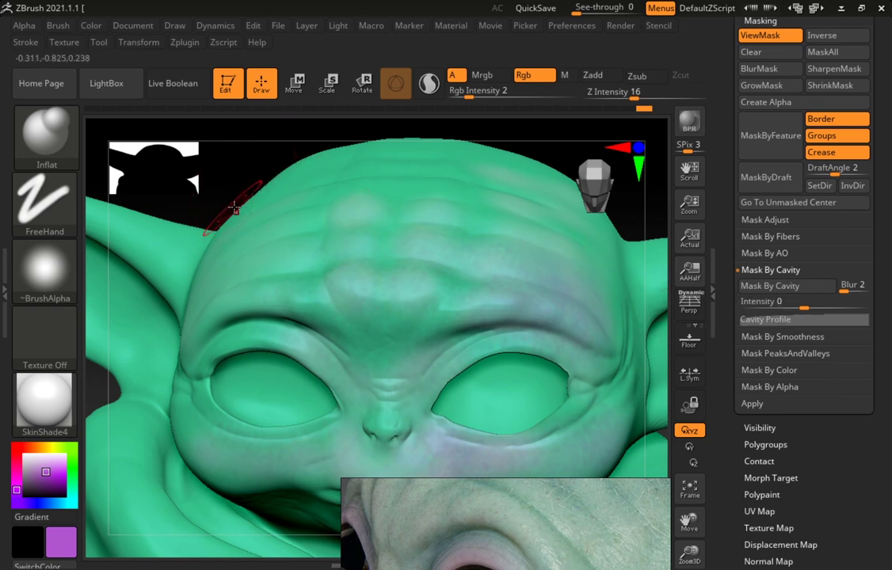
{"action": "key", "text": "ctrl"}
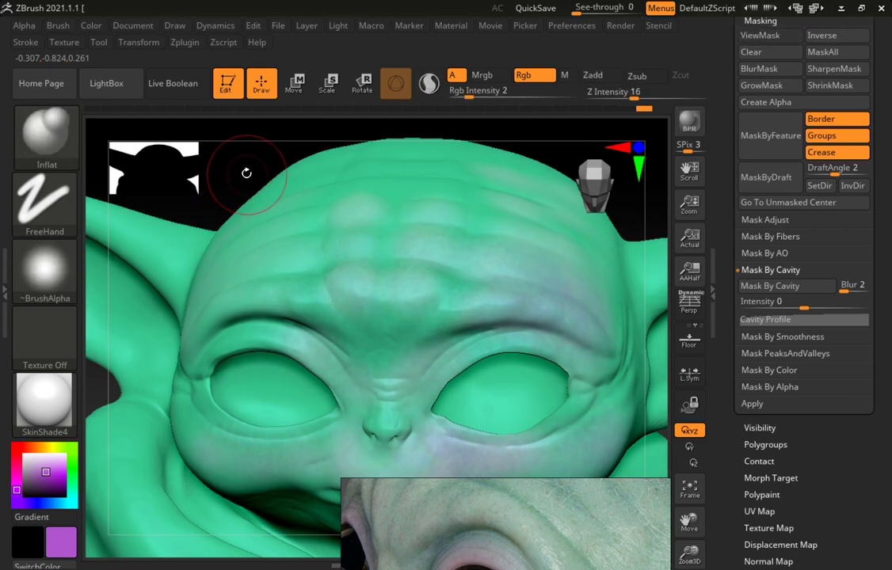
{"action": "key", "text": "ctrl"}
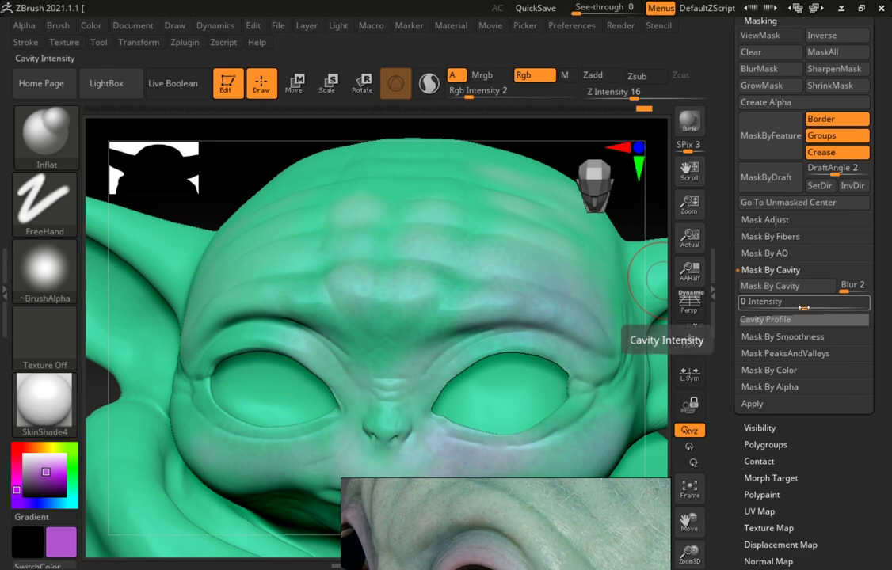
Step: Mask the head by cavity with an intensity of 4.77487 and invert the mask so only the creases stay paintable
{"action": "left_click_drag", "start_coordinate": [804, 307], "coordinate": [832, 308]}
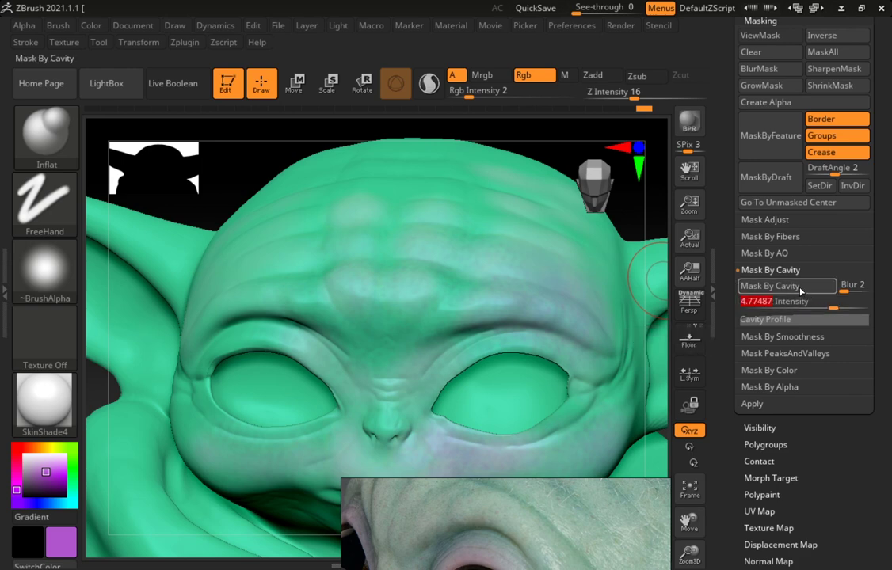
{"action": "left_click", "coordinate": [800, 289]}
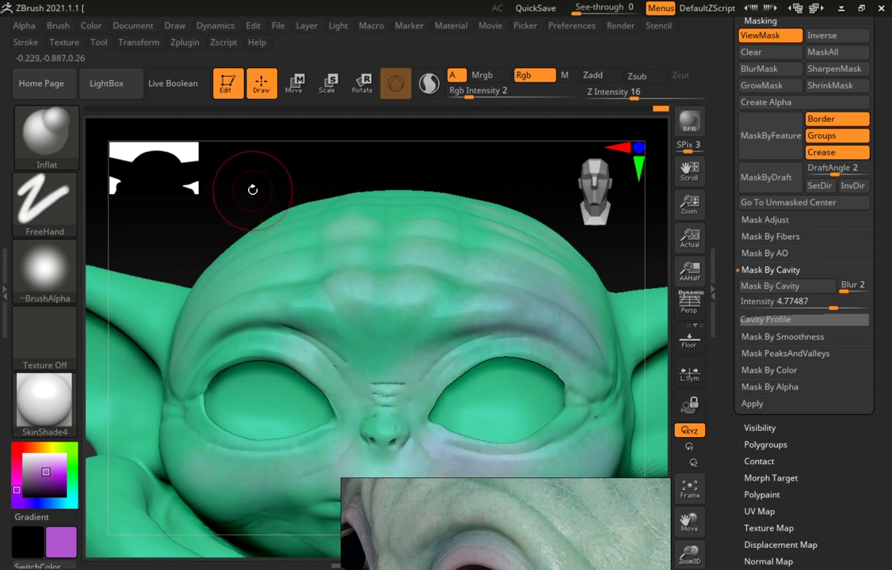
{"action": "key", "text": "ctrl"}
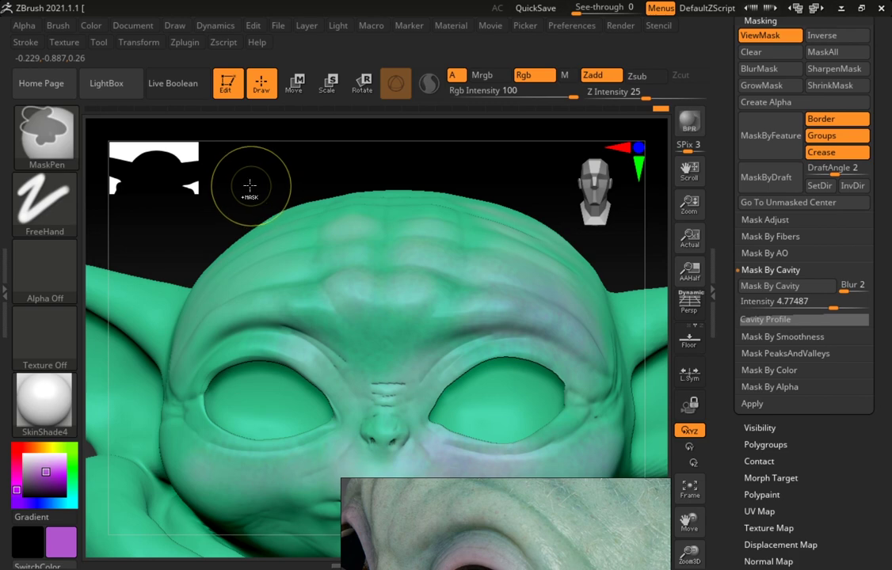
{"action": "left_click", "coordinate": [252, 186], "text": "ctrl"}
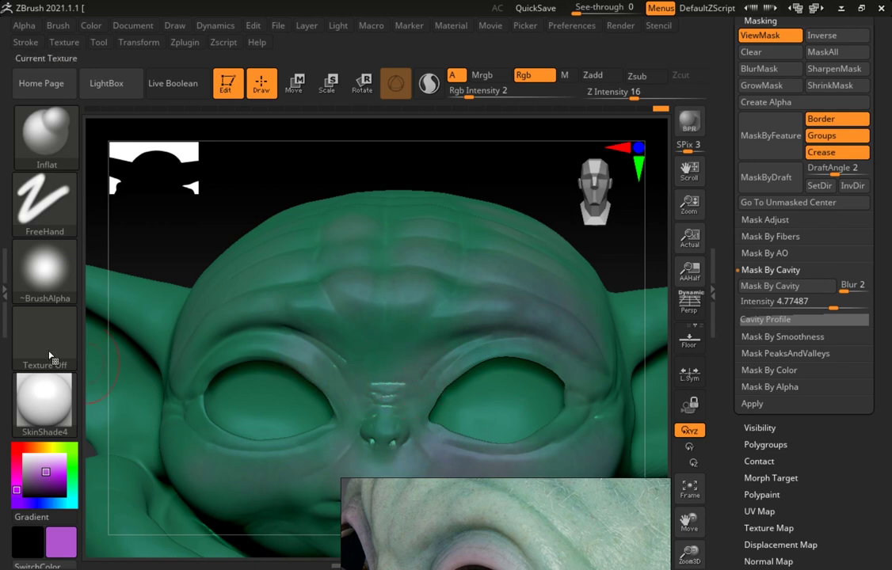
Step: Pick a very dark green, paint it into the creases on the nose bridge and clear the mask
{"action": "mouse_move", "coordinate": [69, 481]}
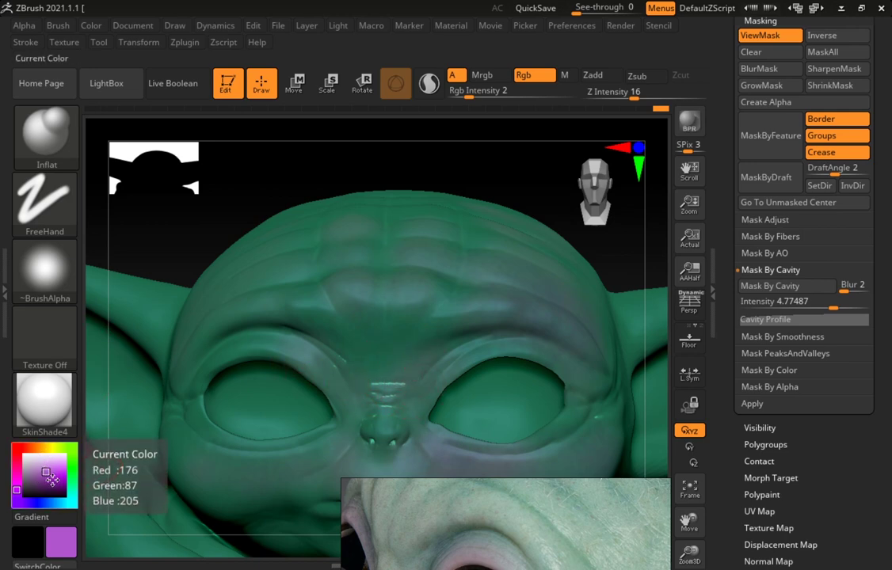
{"action": "left_click", "coordinate": [70, 482]}
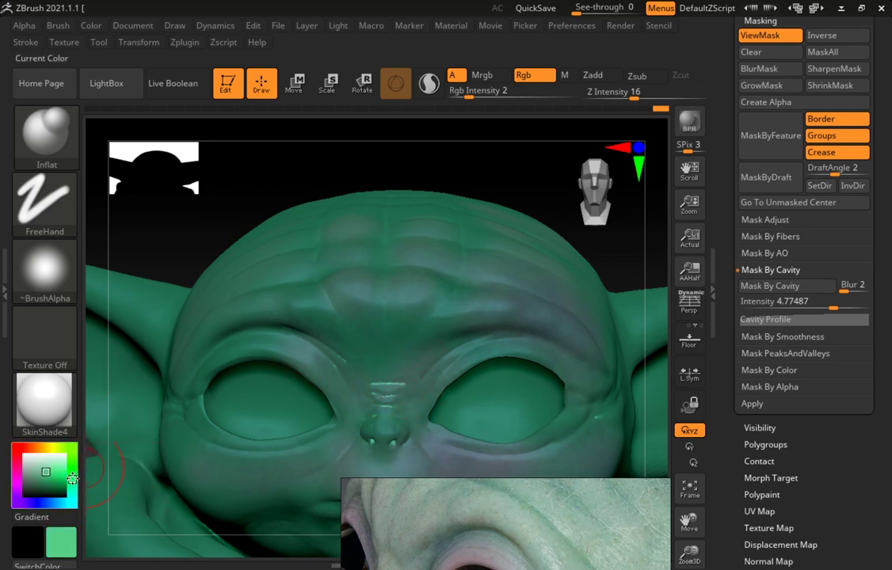
{"action": "left_click_drag", "start_coordinate": [45, 478], "coordinate": [39, 493]}
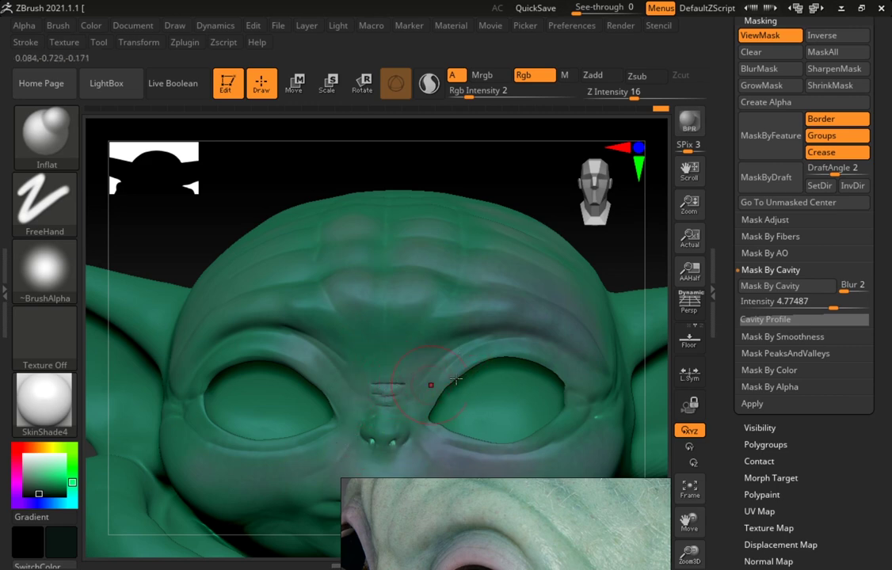
{"action": "left_click", "coordinate": [537, 175], "text": "ctrl"}
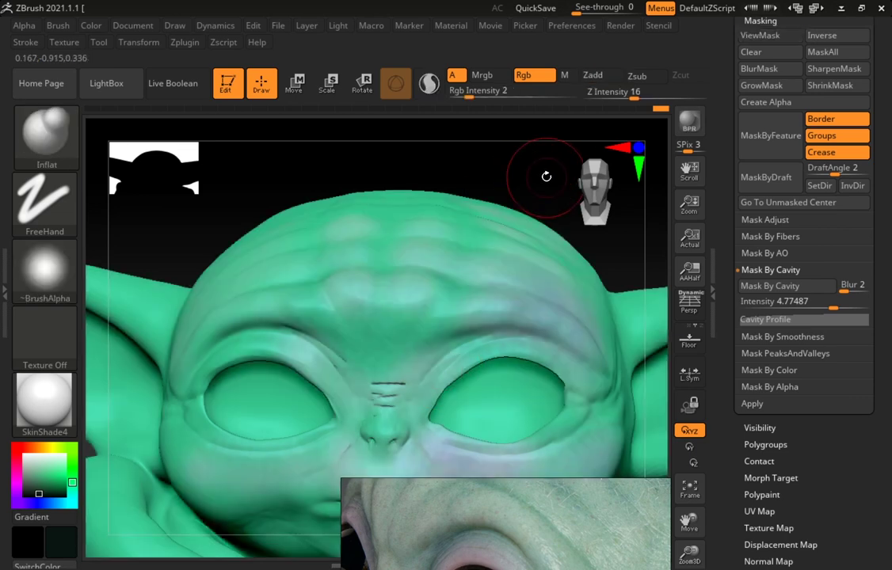
Step: Soften the dark paint in the nose-bridge creases and check the head from several angles
{"action": "left_click_drag", "start_coordinate": [581, 167], "coordinate": [593, 177]}
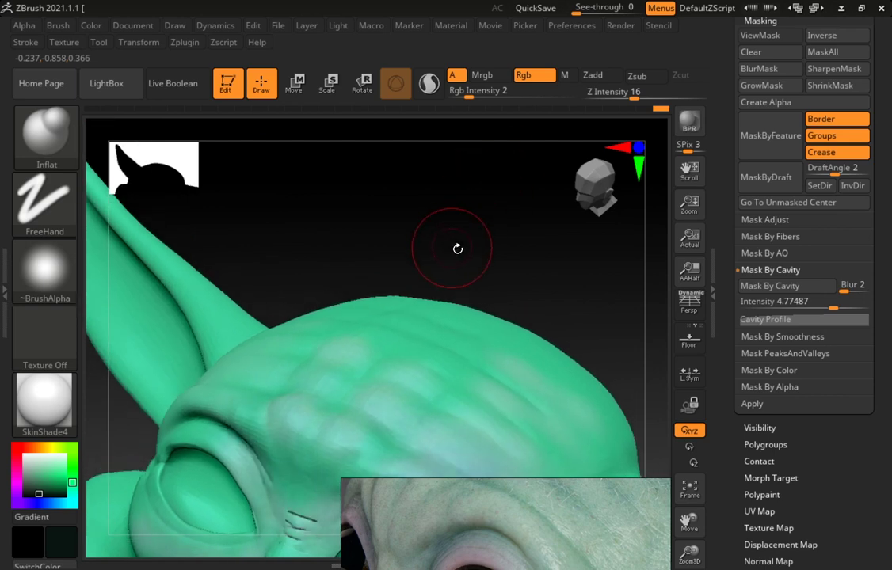
{"action": "mouse_move", "coordinate": [499, 186]}
{"action": "left_mouse_down"}
{"action": "mouse_move", "coordinate": [512, 170]}
{"action": "mouse_move", "coordinate": [500, 128]}
{"action": "mouse_move", "coordinate": [499, 198]}
{"action": "left_mouse_up"}
{"action": "mouse_move", "coordinate": [298, 396]}
{"action": "left_mouse_down"}
{"action": "mouse_move", "coordinate": [320, 414]}
{"action": "mouse_move", "coordinate": [310, 391]}
{"action": "mouse_move", "coordinate": [313, 398]}
{"action": "left_mouse_up"}
{"action": "left_click_drag", "start_coordinate": [509, 174], "coordinate": [531, 159]}
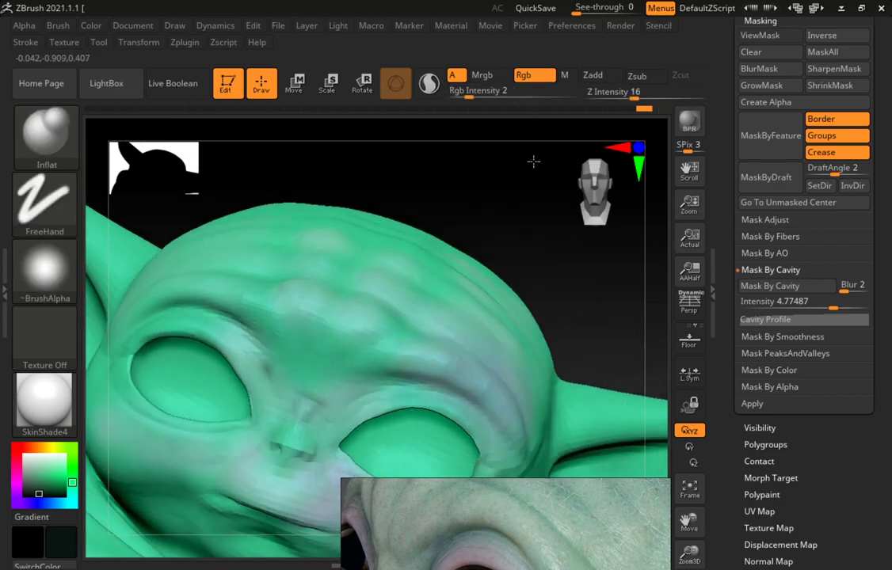
{"action": "left_click_drag", "start_coordinate": [521, 198], "coordinate": [533, 194]}
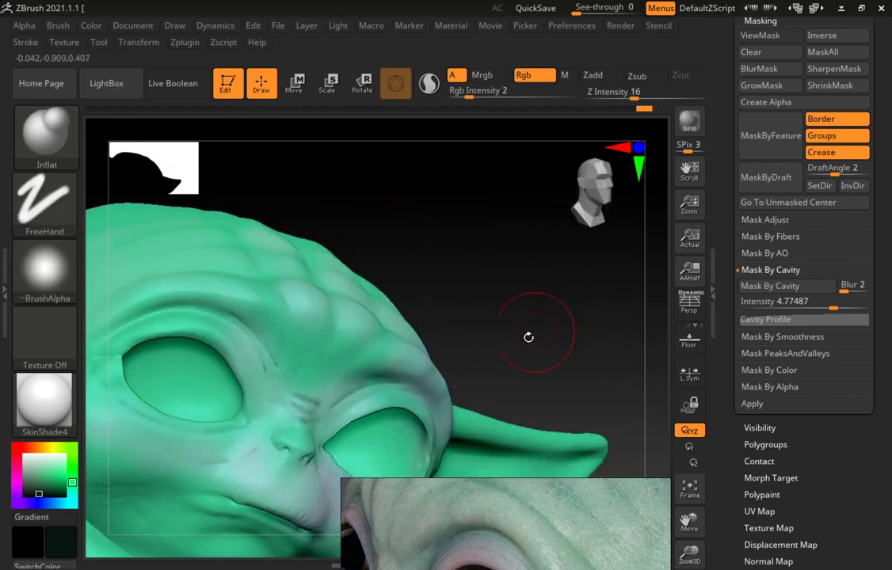
{"action": "left_click_drag", "start_coordinate": [556, 318], "coordinate": [552, 342]}
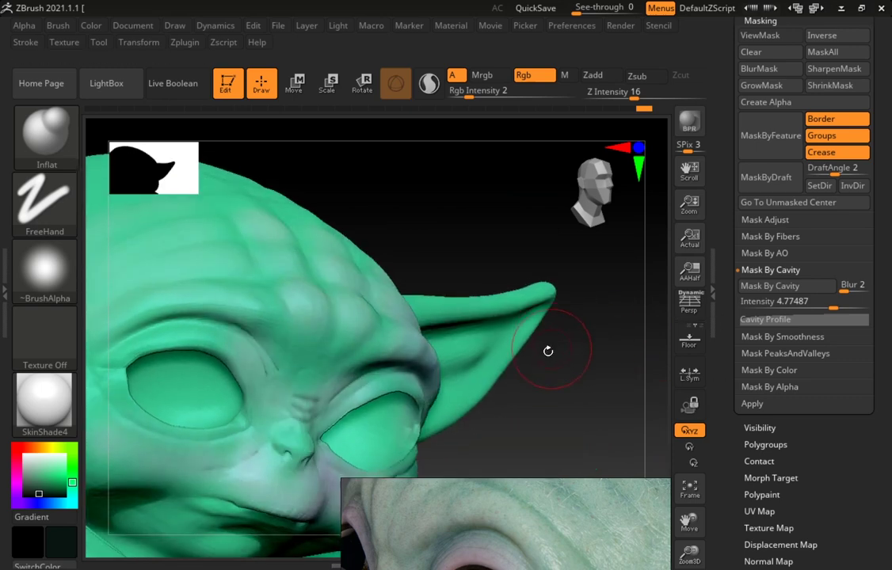
Step: Smooth the leftover dark paint marks around the cheek, nose bridge and inner eye corners with the Smooth brush
{"action": "key", "text": "shift"}
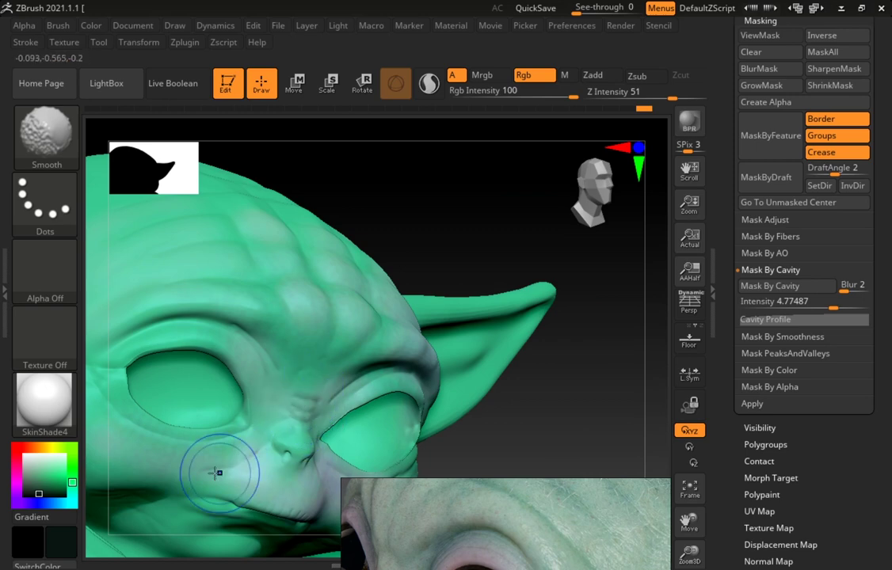
{"action": "key", "text": "shift"}
{"action": "mouse_move", "coordinate": [464, 322]}
{"action": "right_mouse_down"}
{"action": "mouse_move", "coordinate": [513, 241]}
{"action": "mouse_move", "coordinate": [498, 289]}
{"action": "right_mouse_up"}
{"action": "key", "text": "shift"}
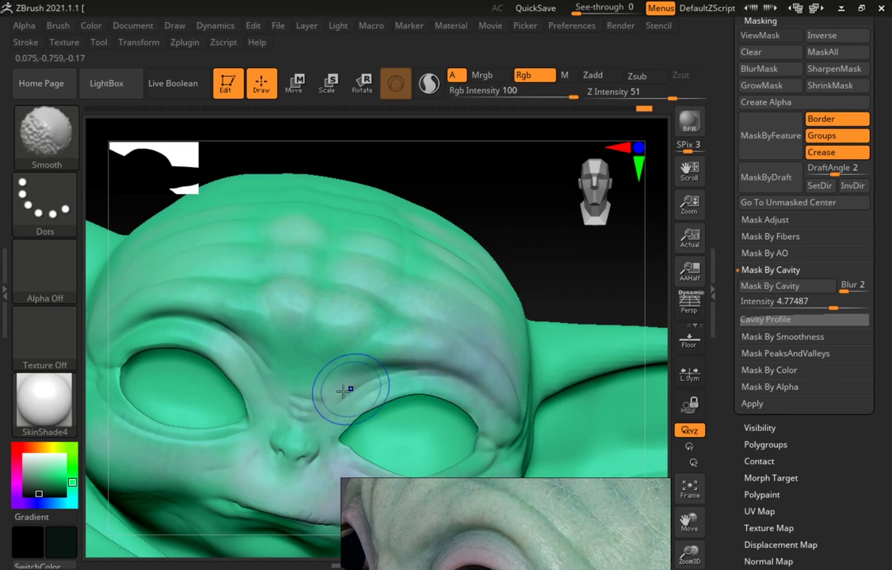
{"action": "key", "text": "shift"}
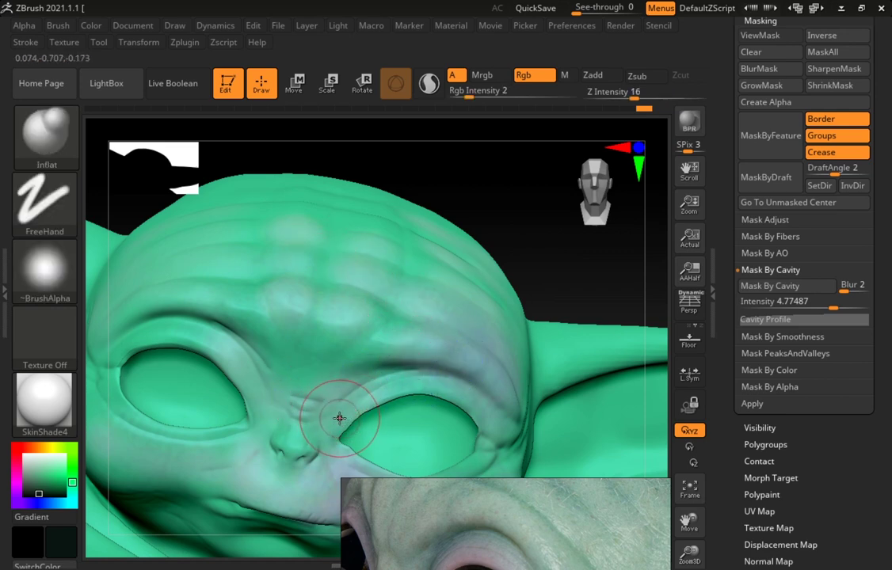
{"action": "key", "text": "shift"}
{"action": "mouse_move", "coordinate": [297, 417]}
{"action": "left_mouse_down", "text": "shift"}
{"action": "mouse_move", "coordinate": [354, 371]}
{"action": "mouse_move", "coordinate": [295, 404]}
{"action": "mouse_move", "coordinate": [255, 354]}
{"action": "left_mouse_up", "text": "shift"}
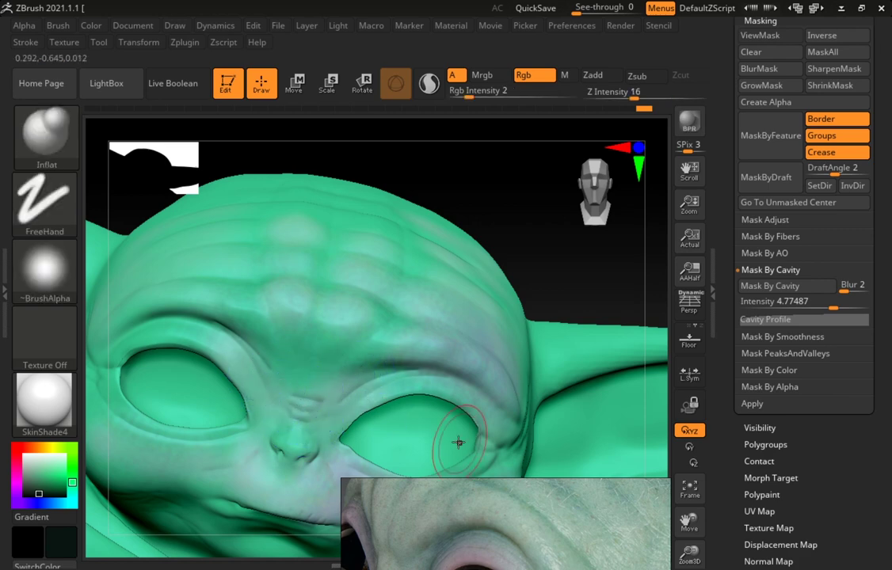